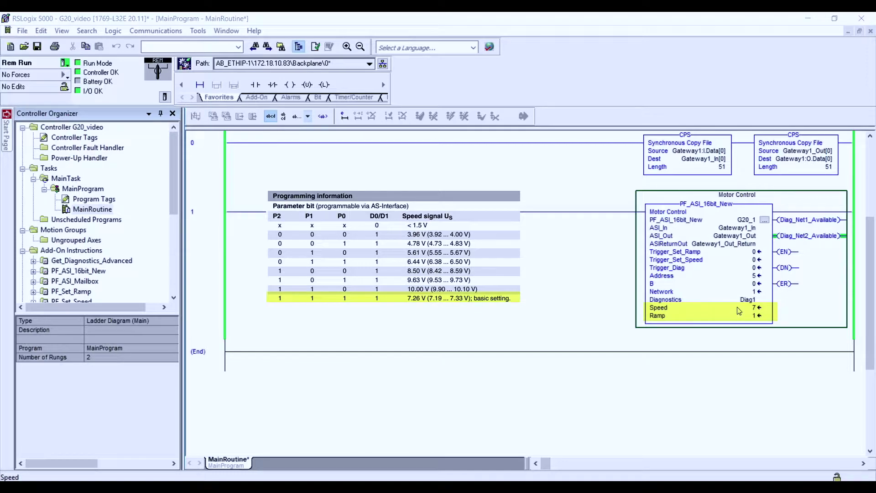
Step: Open Controller Tags, expand Gateway1_Out_Return[1] down to its bits, and widen the columns
{"action": "left_click", "coordinate": [751, 259]}
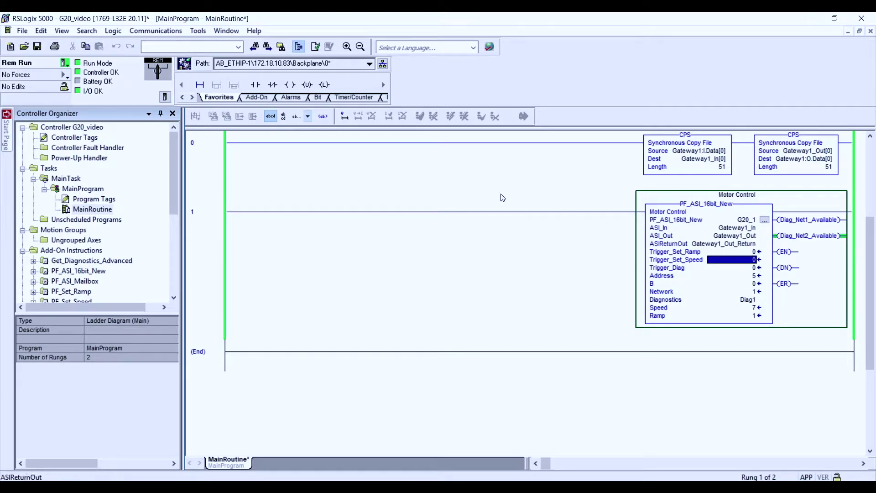
{"action": "double_click", "coordinate": [96, 138]}
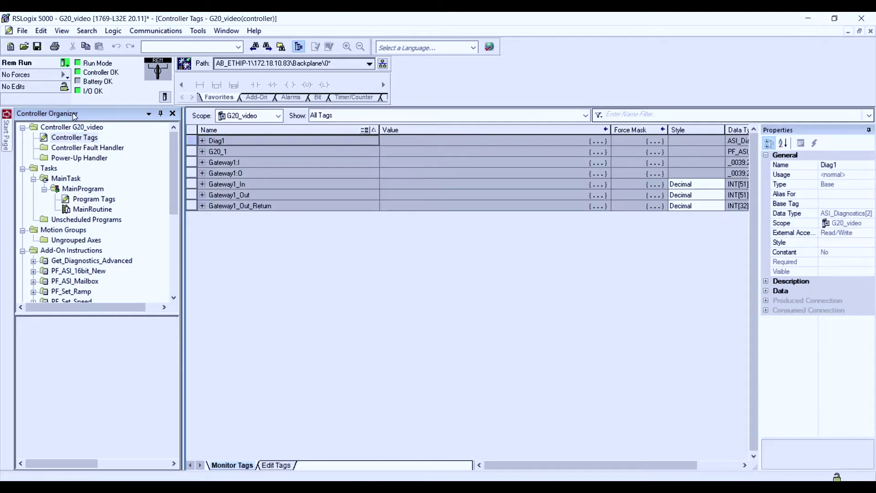
{"action": "left_click", "coordinate": [203, 206]}
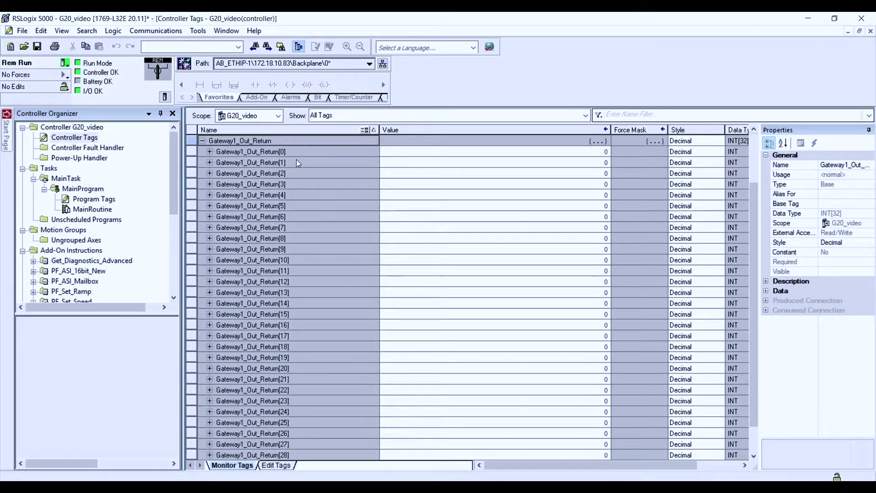
{"action": "left_click", "coordinate": [209, 163]}
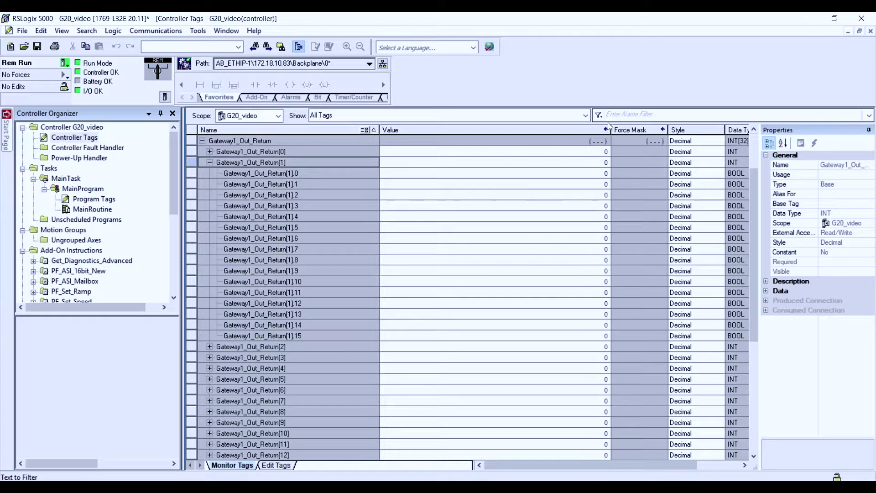
{"action": "left_click_drag", "start_coordinate": [610, 129], "coordinate": [476, 129]}
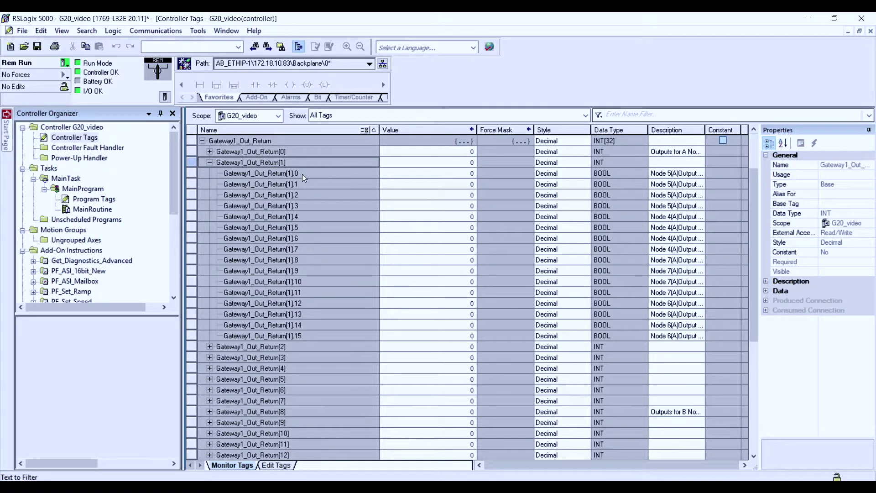
Step: Enter 1 in bits Gateway1_Out_Return[1].0 and [1].1 so the word reads 3
{"action": "left_click", "coordinate": [437, 173]}
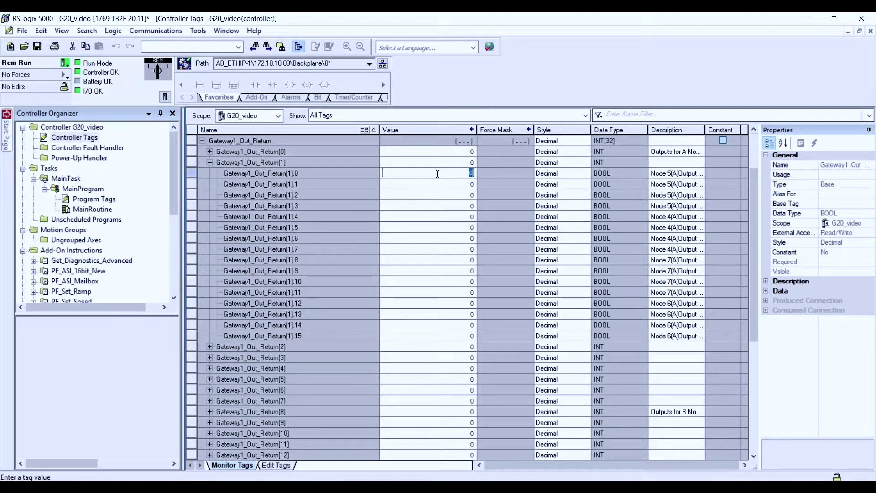
{"action": "type", "text": "1"}
{"action": "key", "text": "Return"}
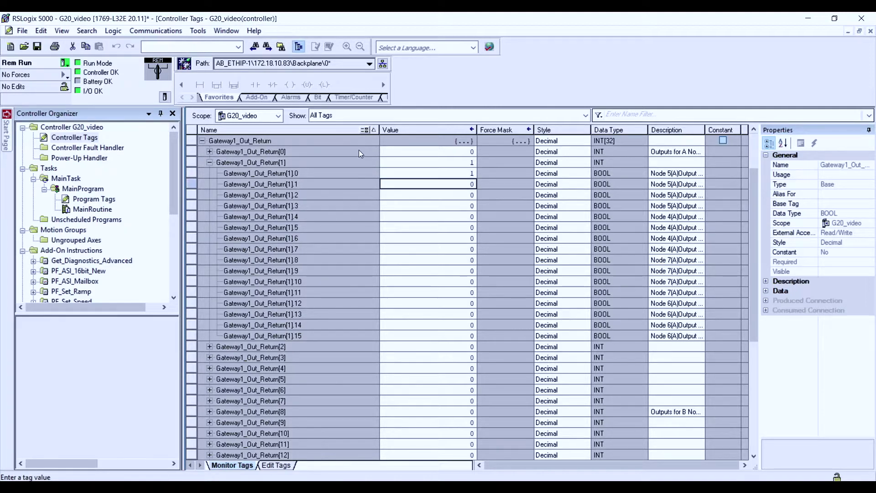
{"action": "type", "text": "1"}
{"action": "key", "text": "Return"}
Step: Back in MainRoutine, set the Motor Control block's Speed value to 0
{"action": "double_click", "coordinate": [93, 209]}
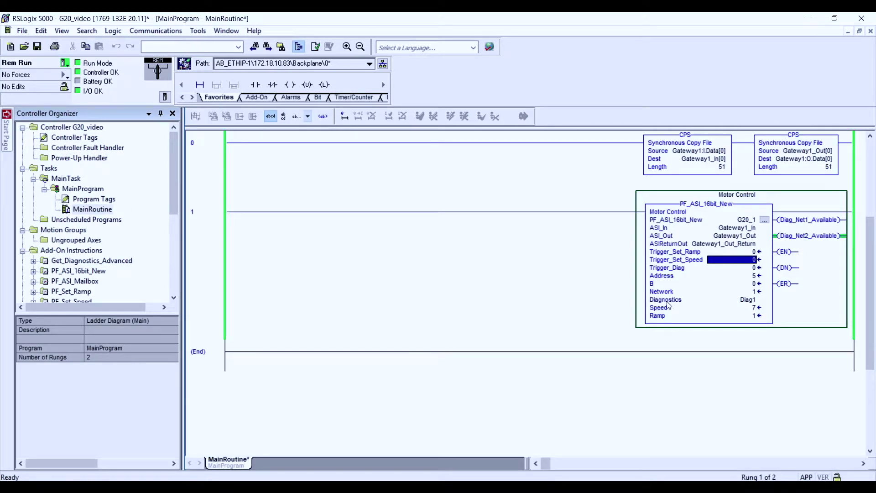
{"action": "mouse_move", "coordinate": [757, 311]}
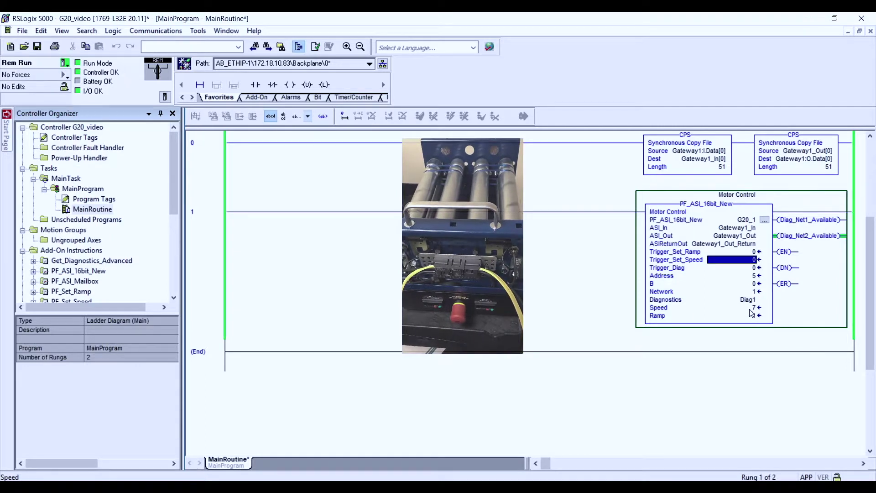
{"action": "left_click", "coordinate": [753, 307]}
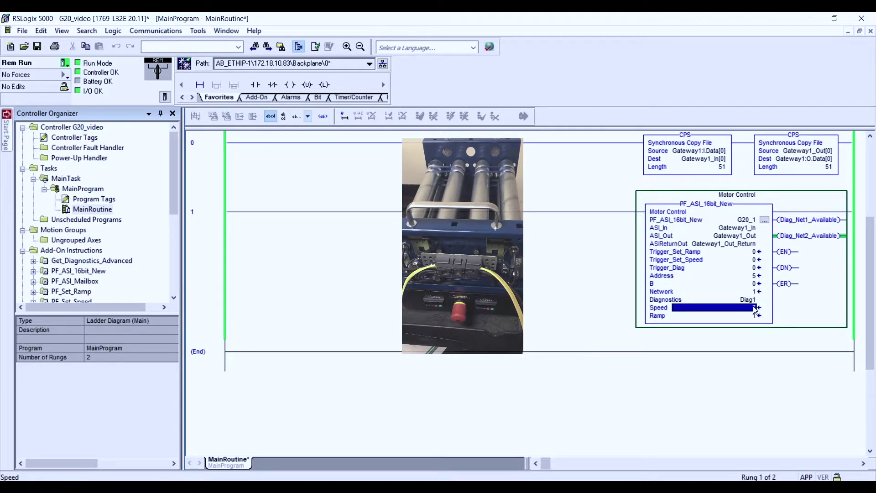
{"action": "type", "text": "0"}
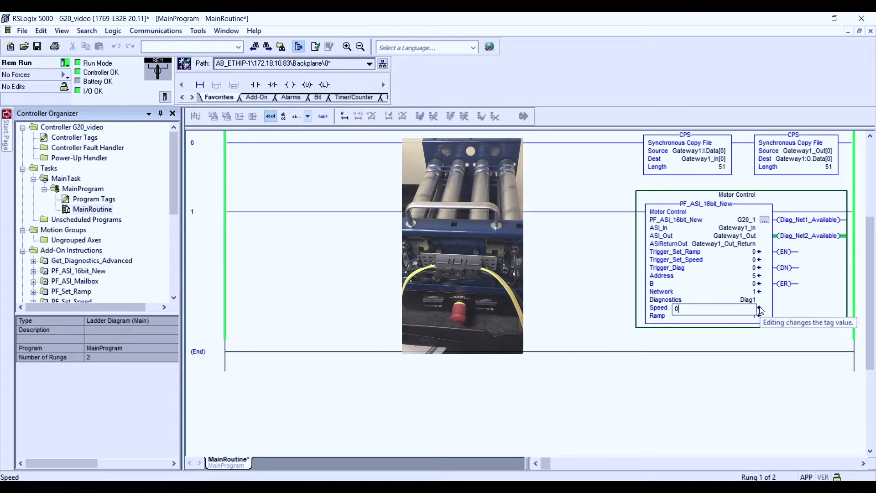
{"action": "key", "text": "Return"}
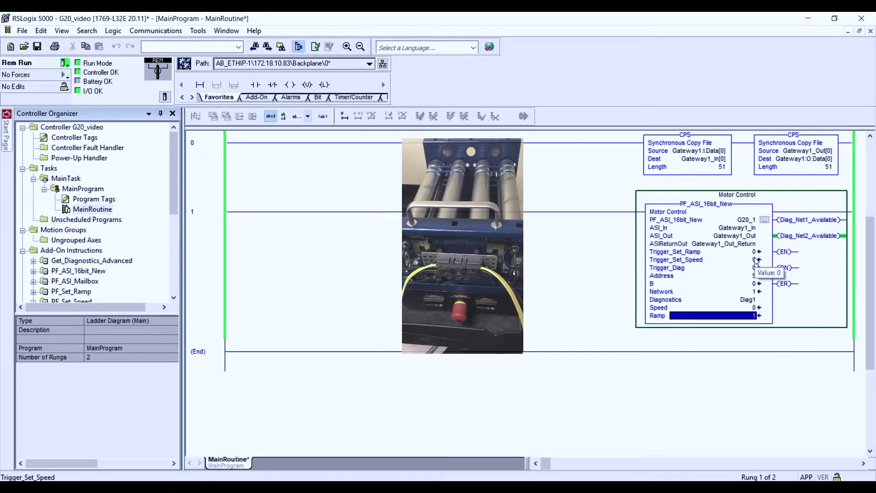
Step: Set Trigger_Set_Speed to 1 so the block sends the new speed
{"action": "left_click", "coordinate": [755, 260]}
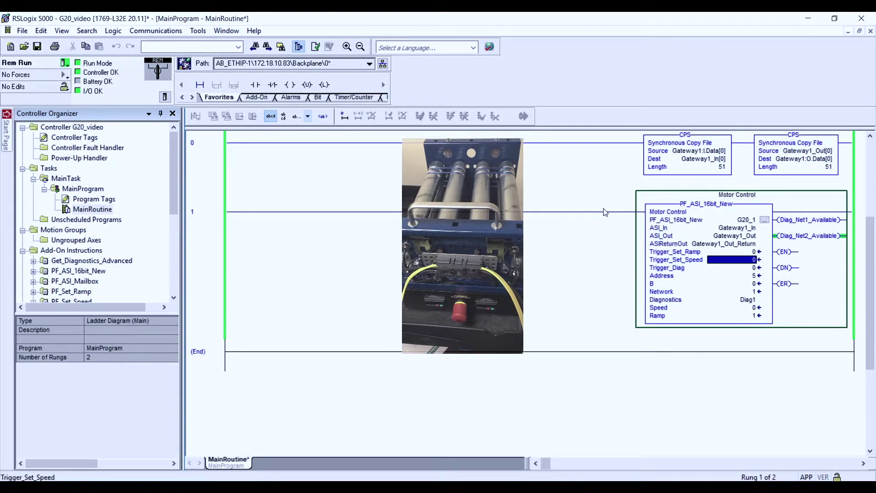
{"action": "type", "text": "1"}
{"action": "key", "text": "Return"}
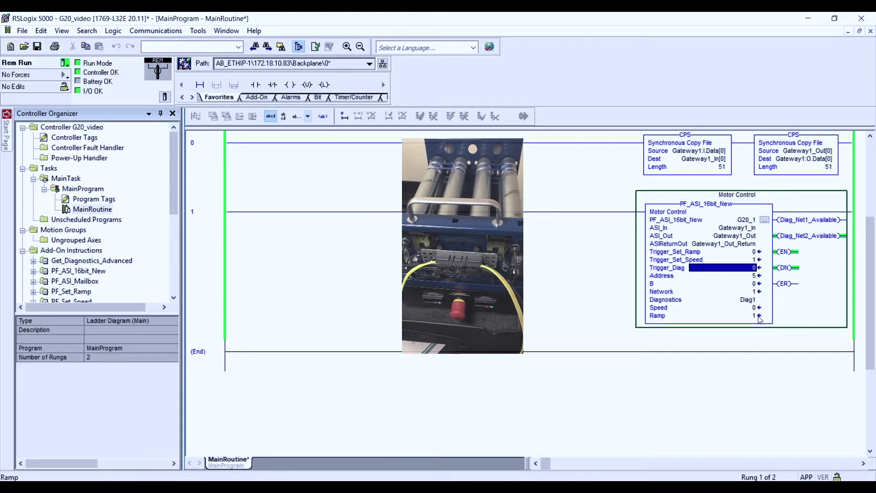
Step: Change the Ramp value to 7 and reset Trigger_Set_Speed to 0
{"action": "mouse_move", "coordinate": [755, 321]}
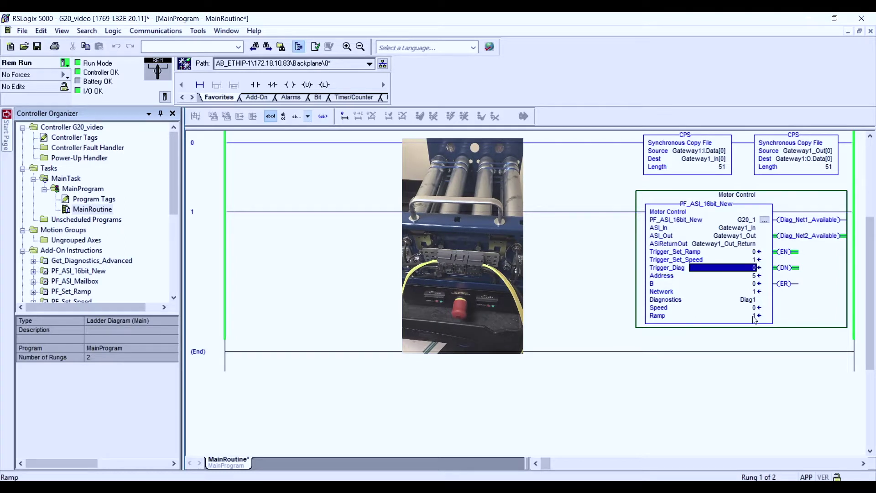
{"action": "left_click", "coordinate": [753, 316]}
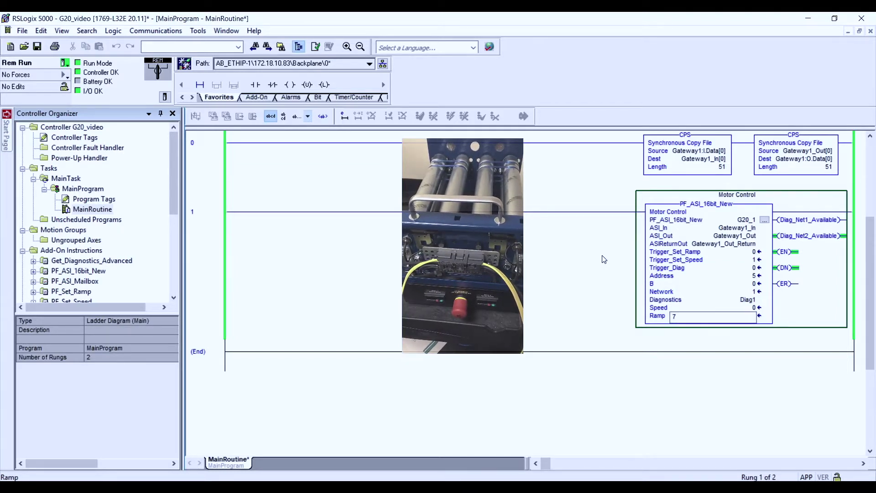
{"action": "left_click", "coordinate": [754, 259]}
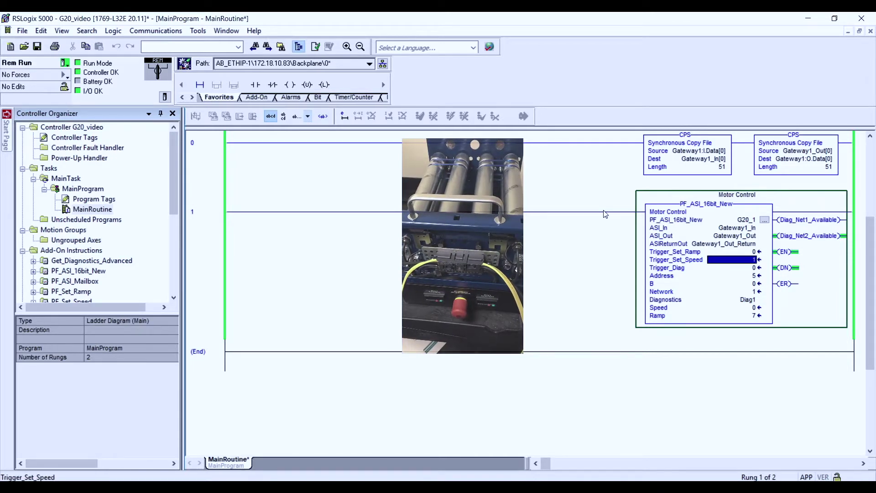
{"action": "left_click", "coordinate": [755, 266]}
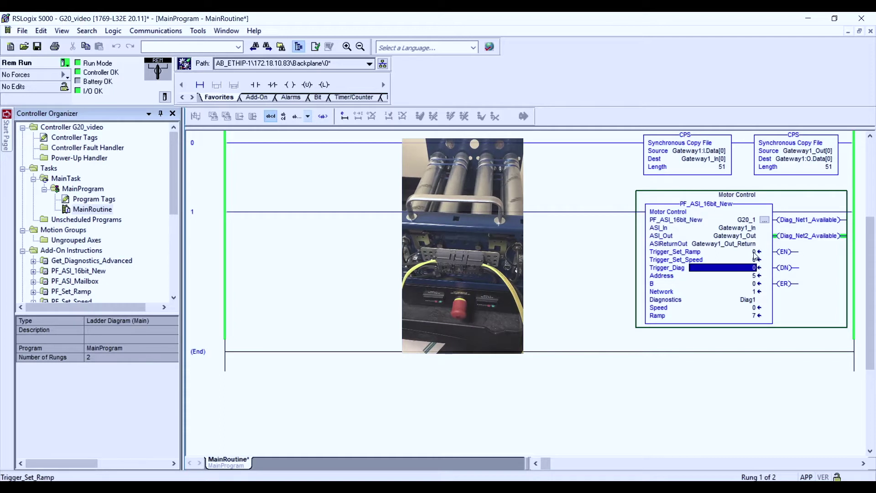
Step: Set Trigger_Set_Ramp to 1 to send the ramp value
{"action": "left_click", "coordinate": [755, 253]}
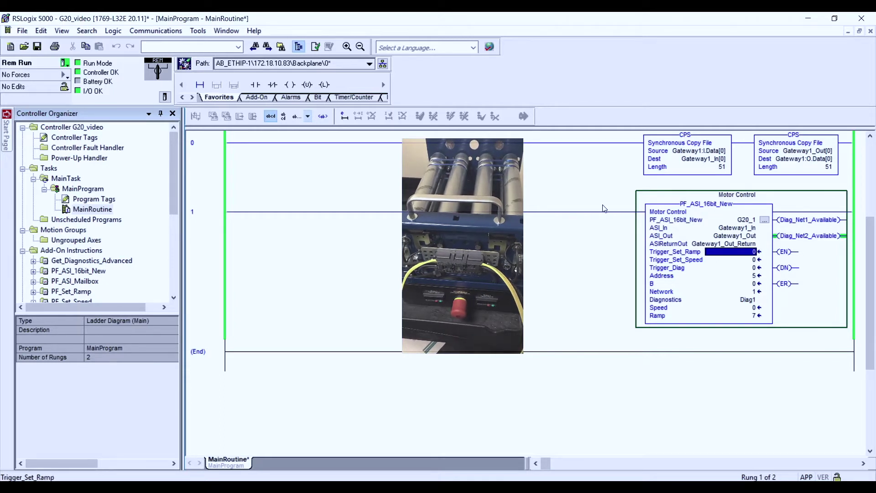
{"action": "type", "text": "1"}
{"action": "key", "text": "Return"}
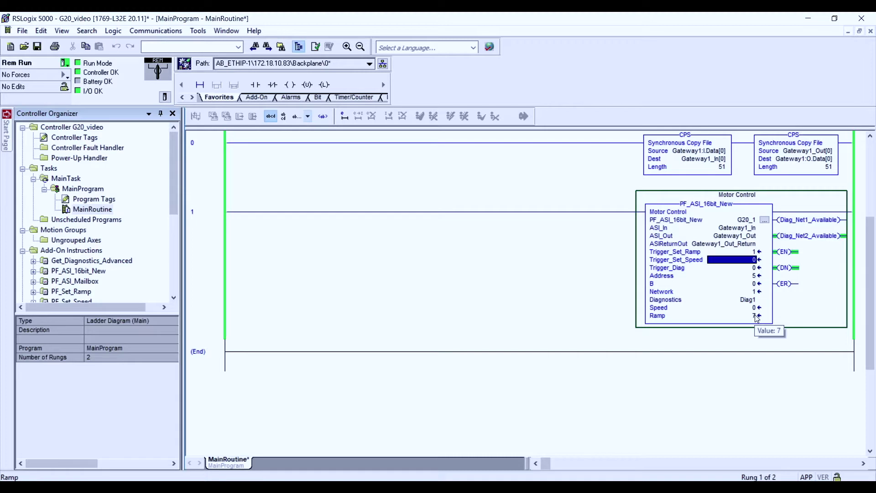
Step: Return Trigger_Set_Ramp to 0, then enter 1 in Trigger_Diag on the Motor Control block
{"action": "left_click", "coordinate": [757, 251]}
{"action": "left_click", "coordinate": [755, 259]}
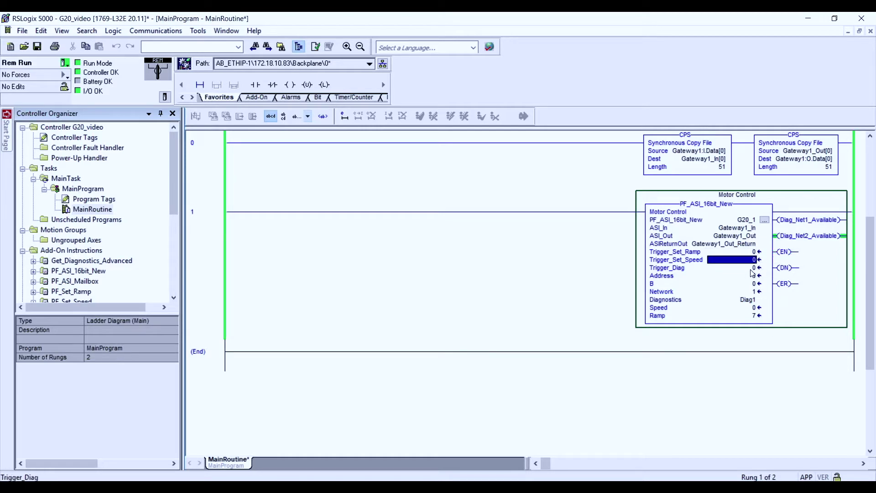
{"action": "left_click", "coordinate": [751, 269]}
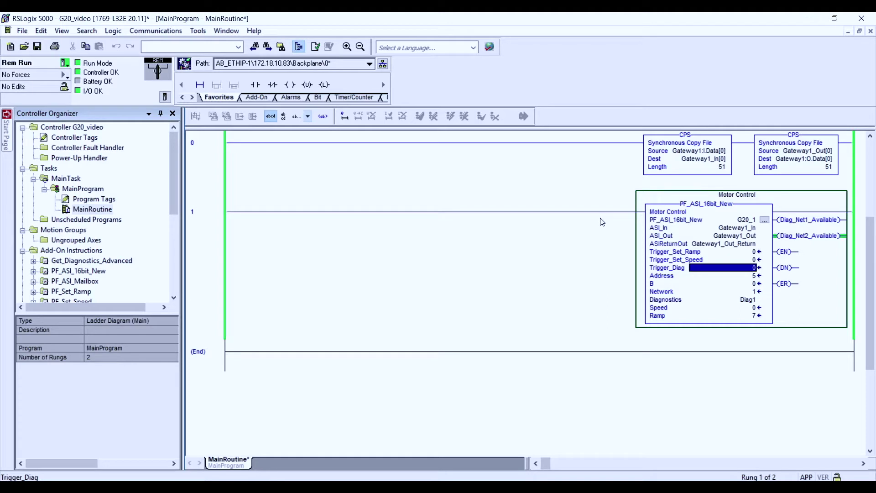
{"action": "type", "text": "1"}
{"action": "left_click", "coordinate": [752, 274]}
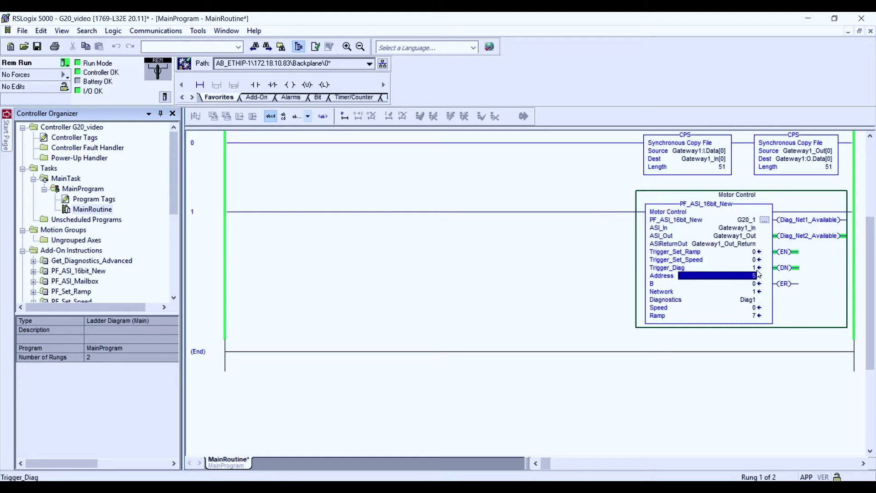
{"action": "mouse_move", "coordinate": [755, 270]}
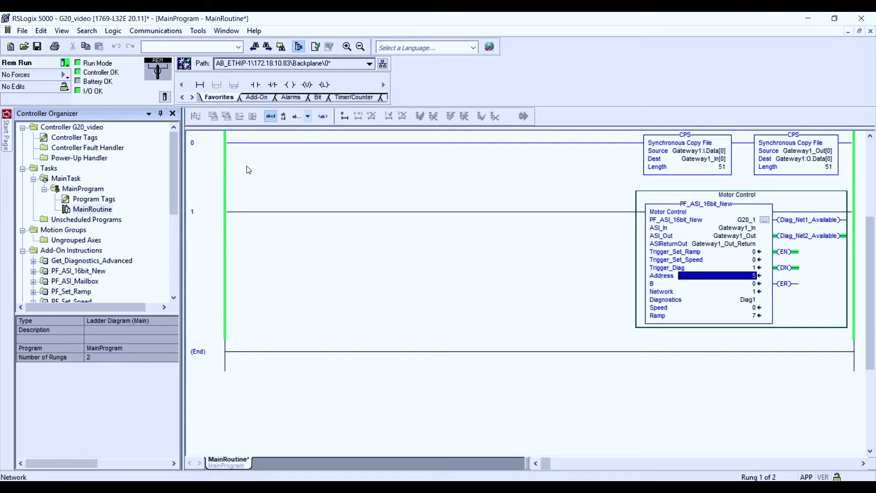
Step: In Controller Tags, collapse Gateway1_Out_Return, expand Diag1[0], and widen the Value column
{"action": "double_click", "coordinate": [72, 137]}
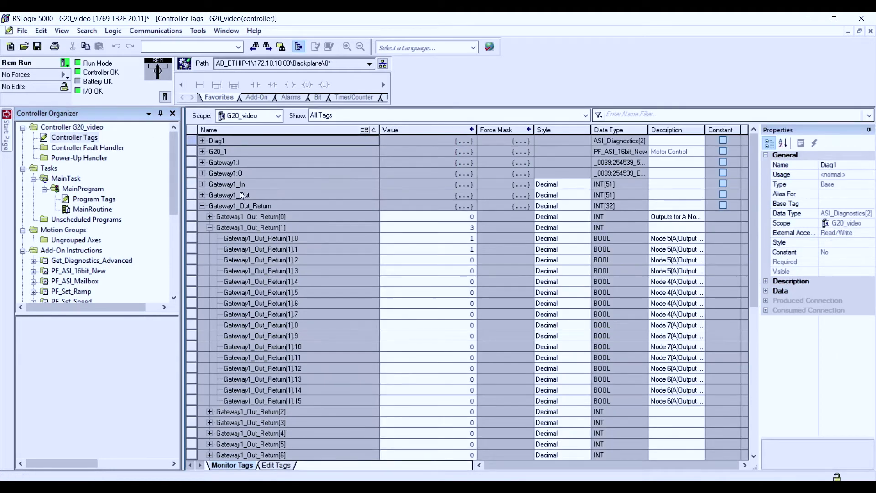
{"action": "left_click", "coordinate": [203, 206]}
{"action": "left_click", "coordinate": [202, 205]}
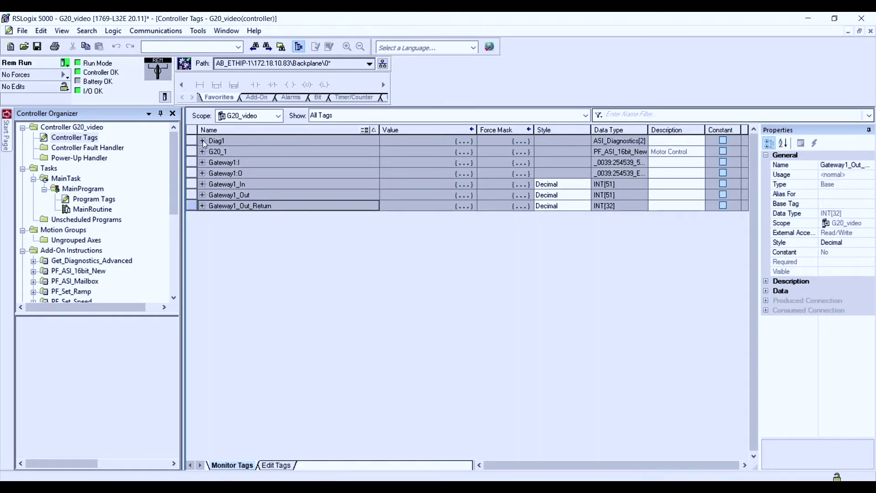
{"action": "left_click", "coordinate": [202, 141]}
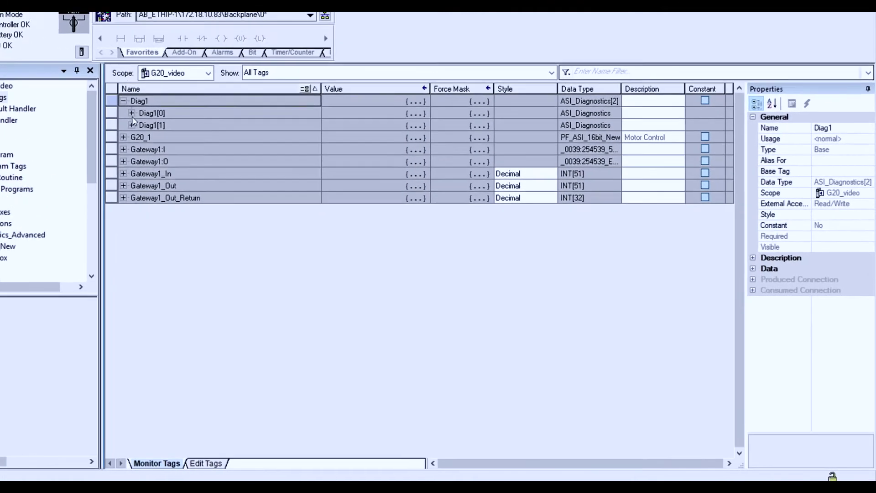
{"action": "left_click", "coordinate": [131, 113]}
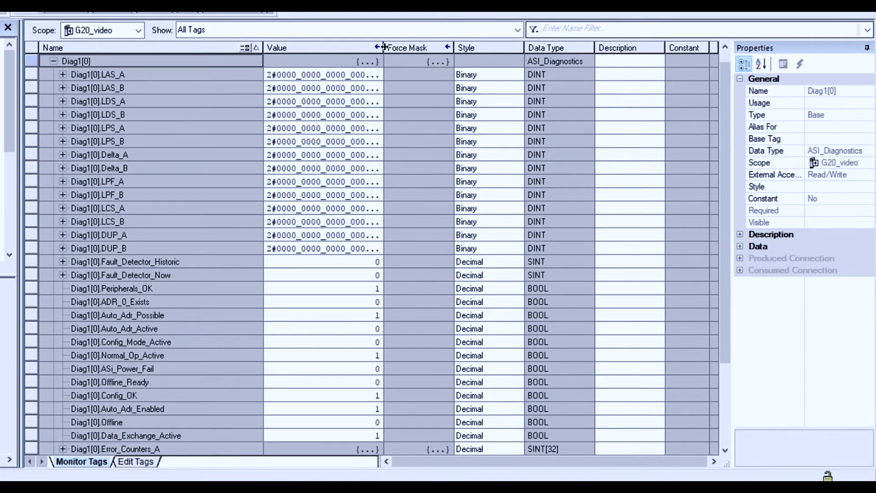
{"action": "left_click_drag", "start_coordinate": [384, 47], "coordinate": [475, 61]}
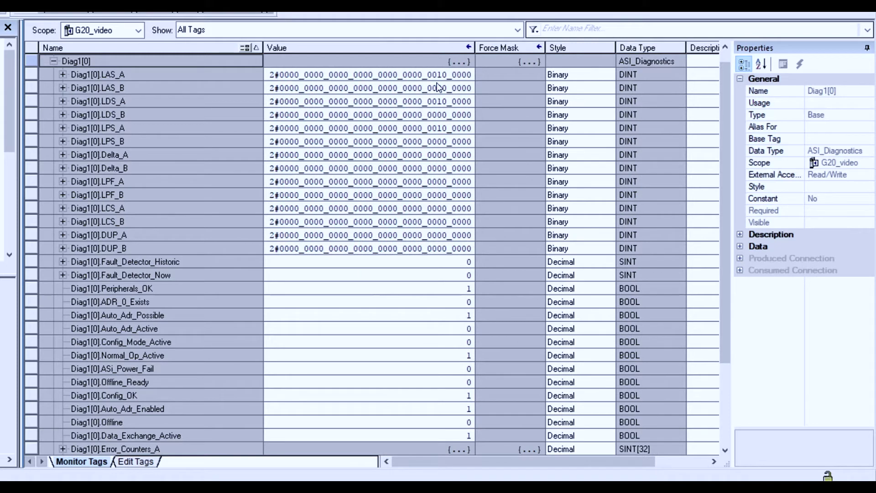